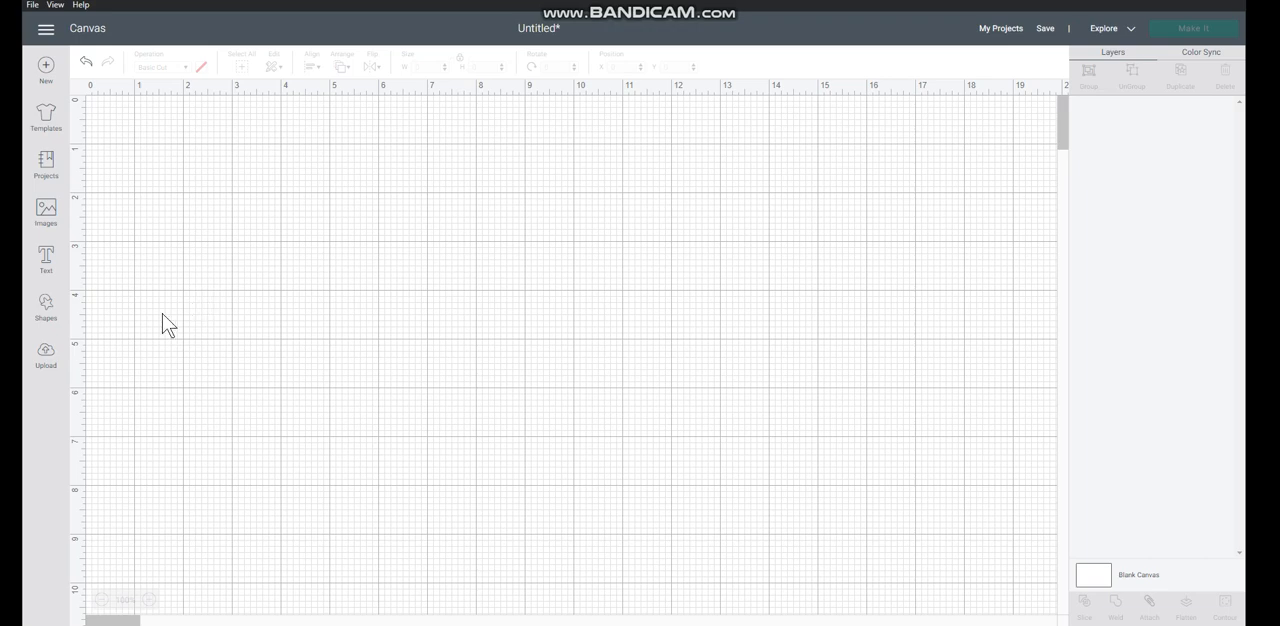
Add a square shape to the canvas and move it to about X 4, Y 2.03.
click(46, 305)
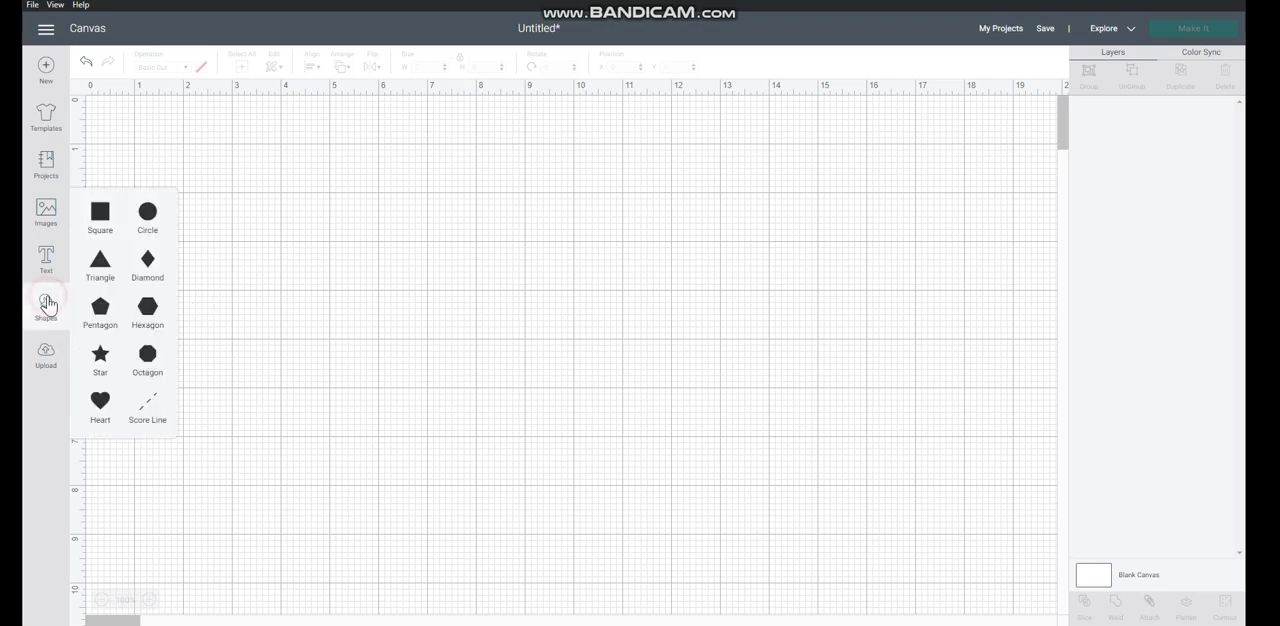
click(97, 234)
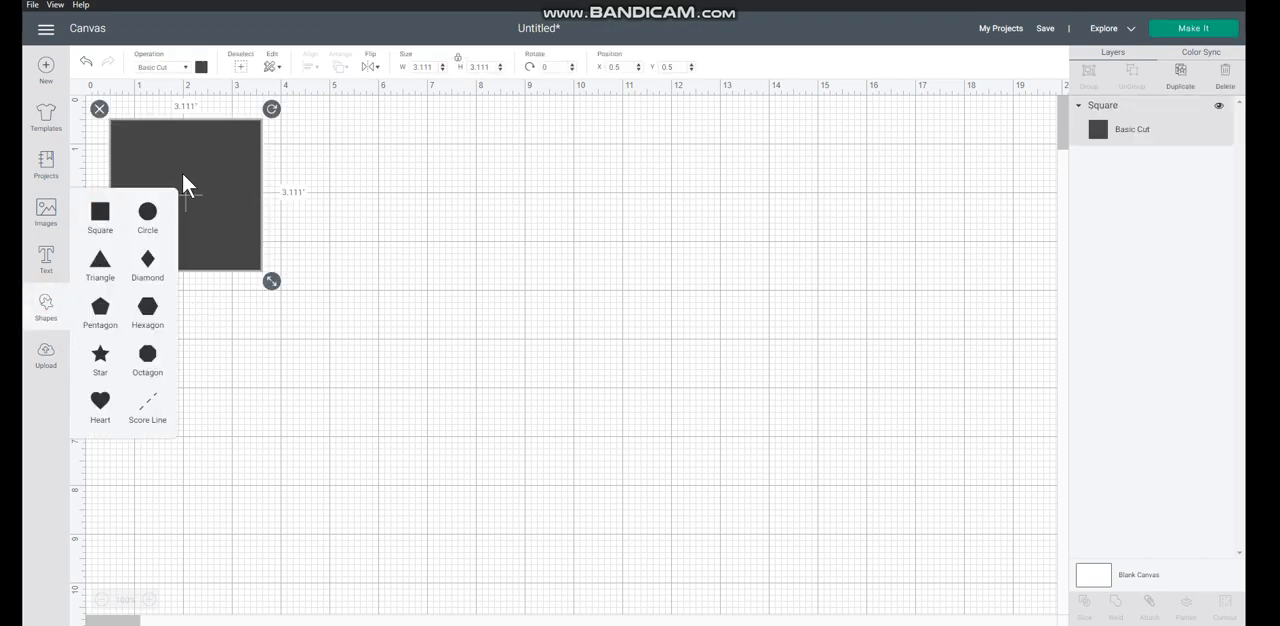
drag(185, 172, 361, 247)
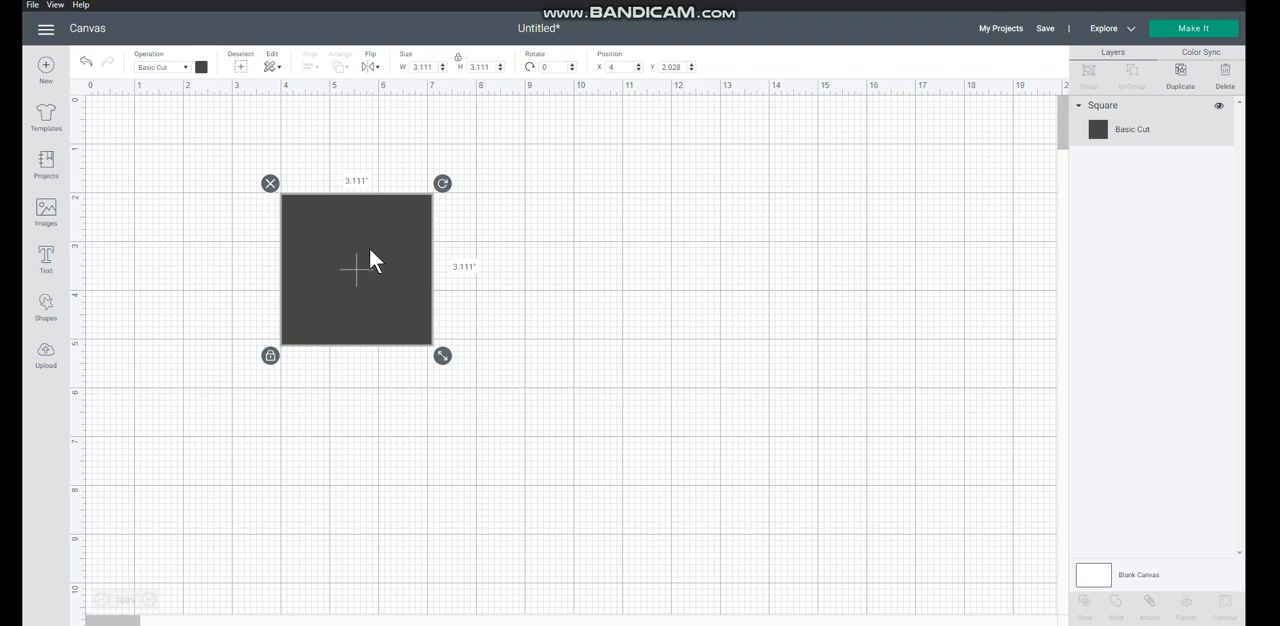
Change the square's material color to white and deselect the square.
click(201, 67)
click(215, 184)
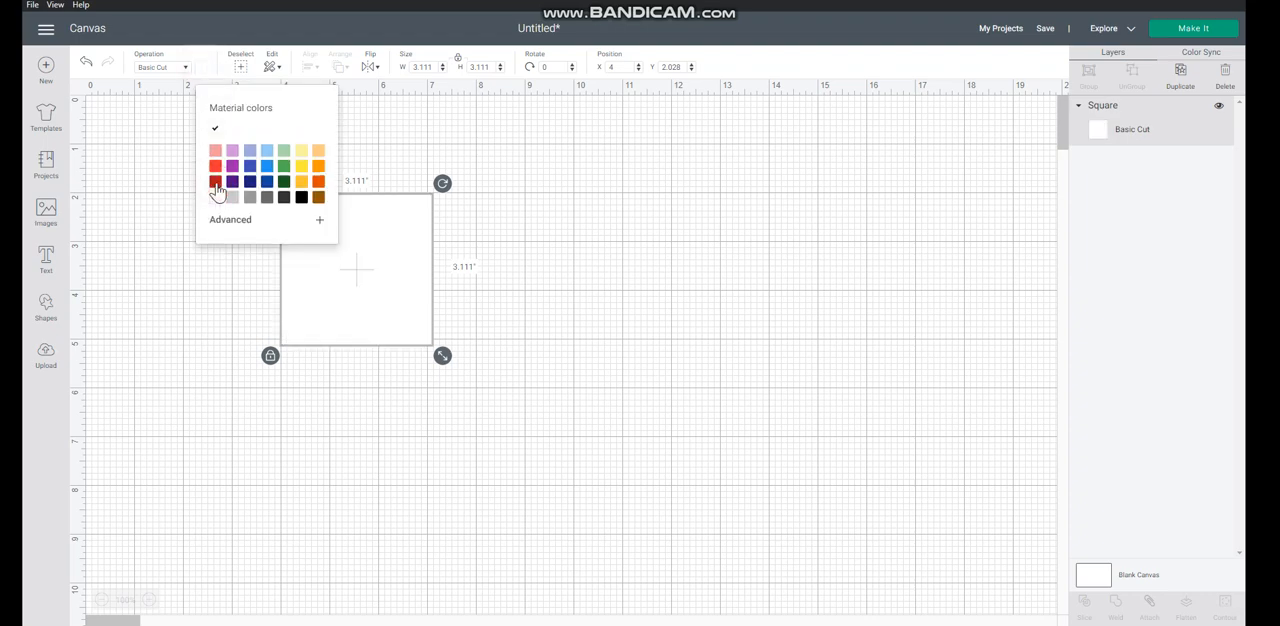
click(309, 390)
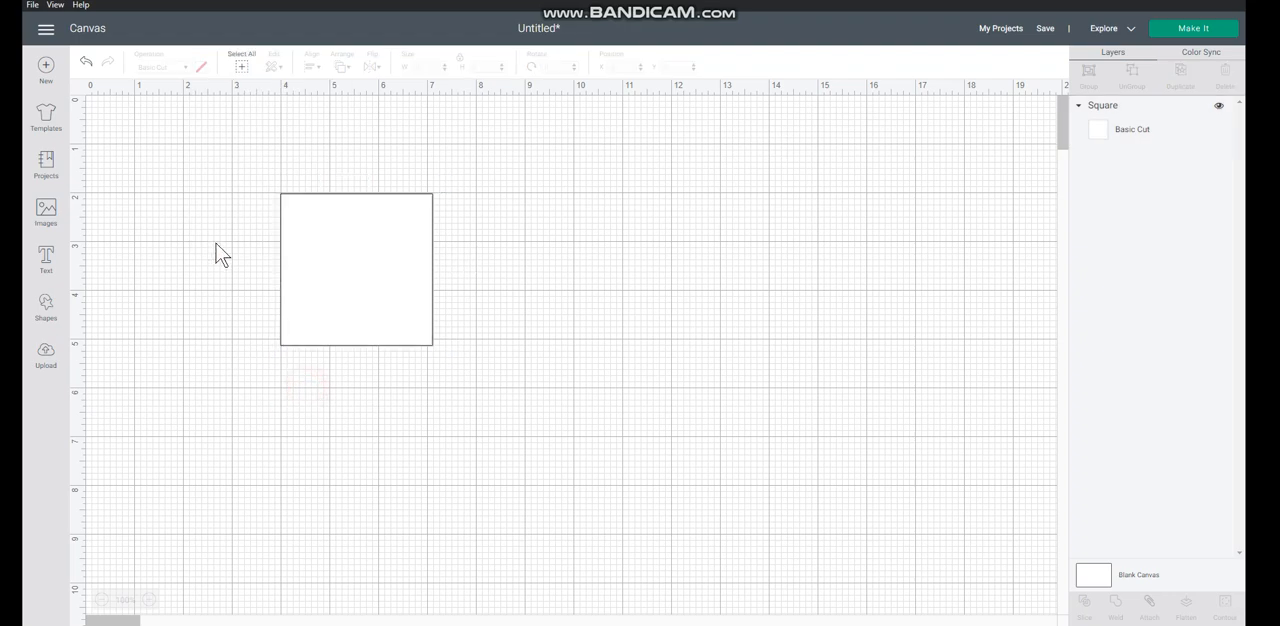
Add a text object reading "Please RSVP" to the canvas.
click(45, 256)
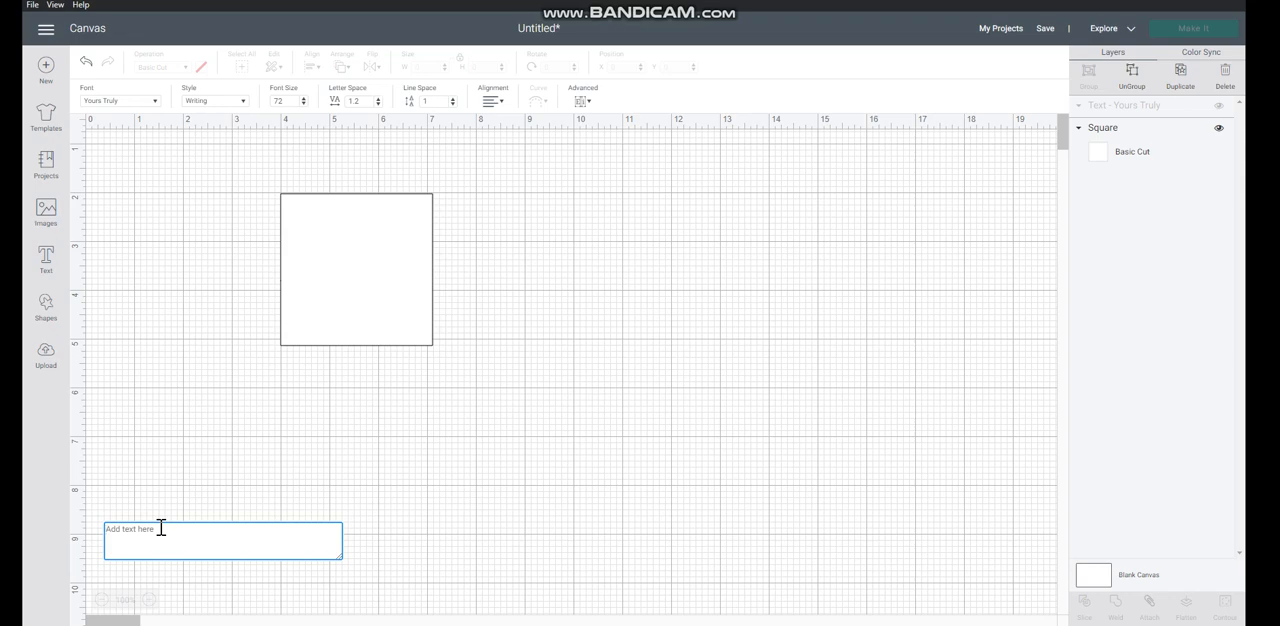
text(Please RS)
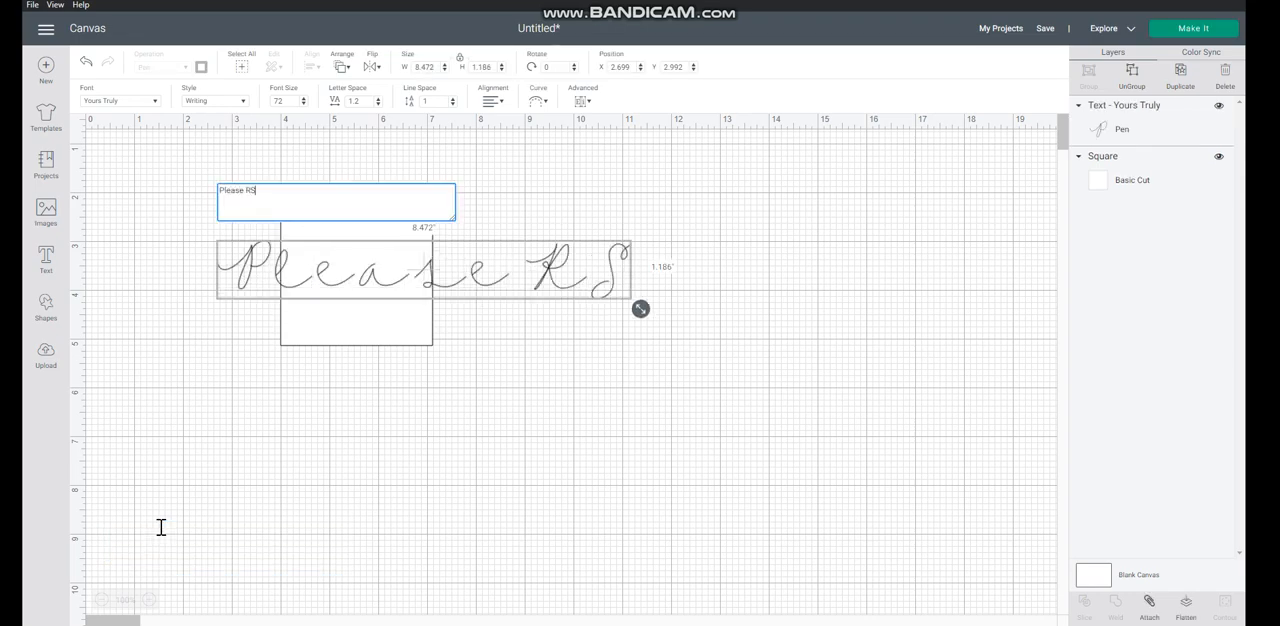
text(VP)
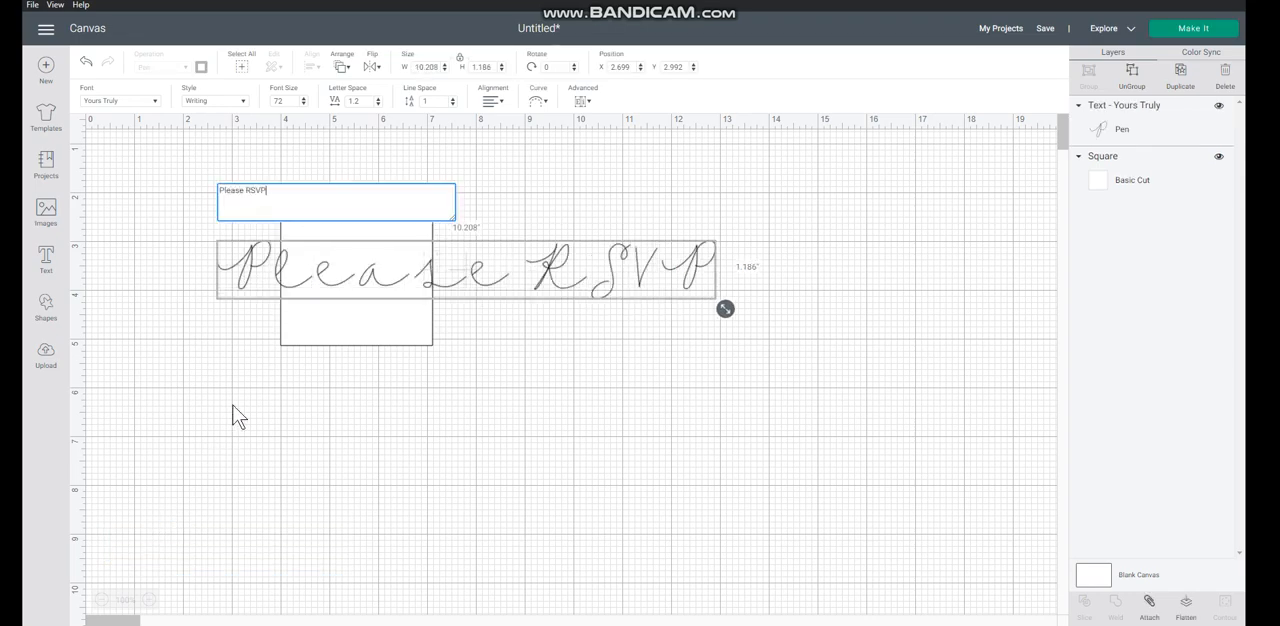
Set the text's width to 3.0 inches and move it onto the square at about X 3.98, Y 3.24.
click(439, 67)
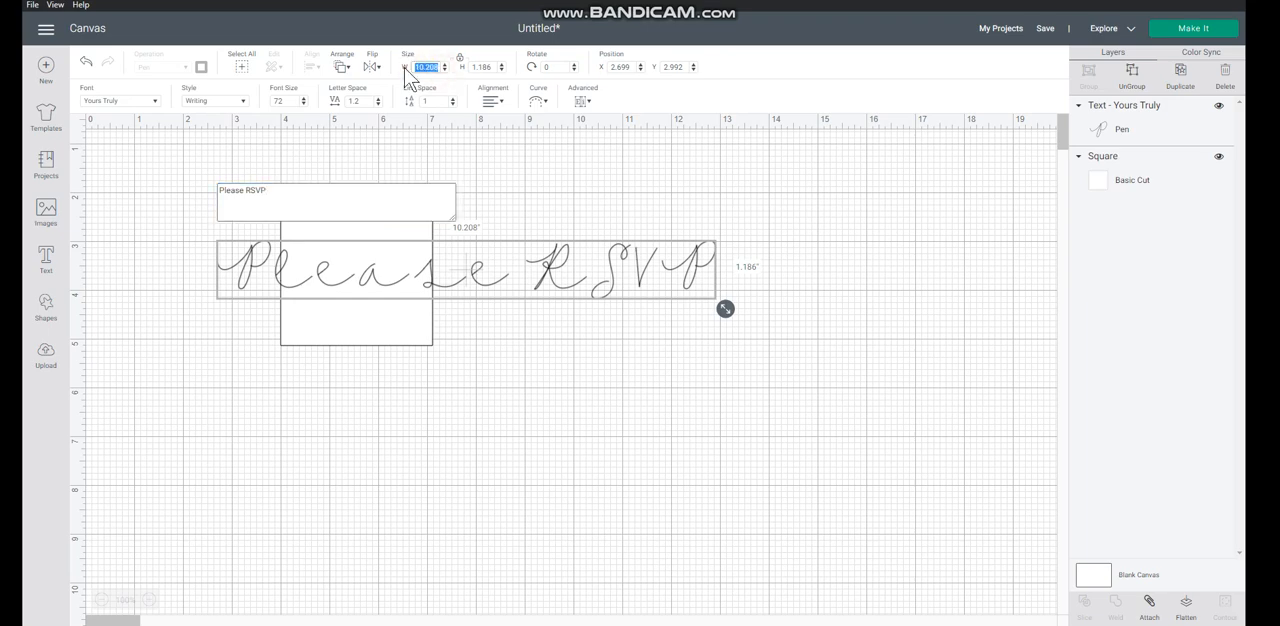
text(3.0)
key(Return)
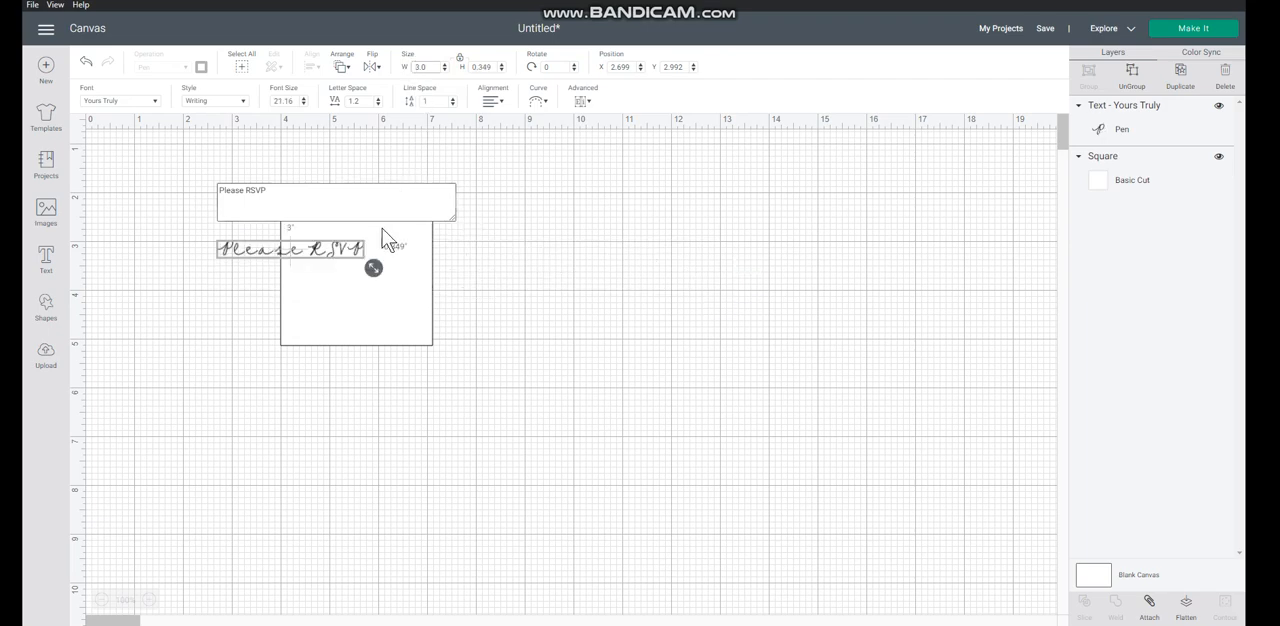
drag(352, 258, 416, 270)
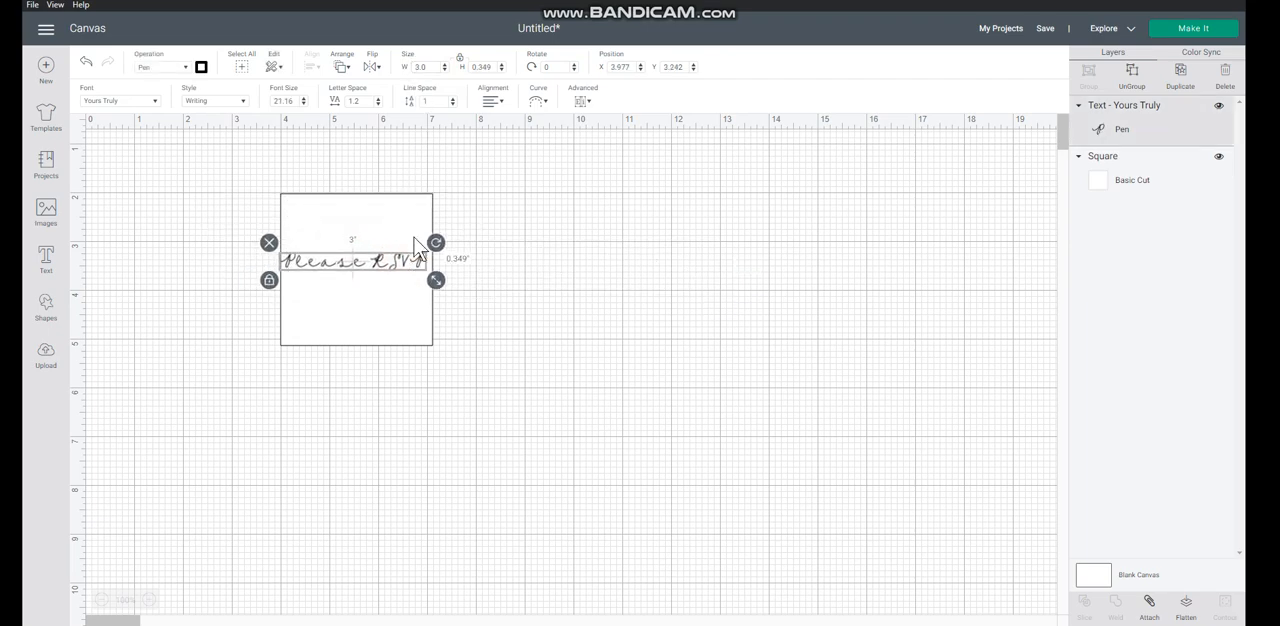
Set the text's width to 2.5 inches and move it inside the square to about X 4.26, Y 3.37.
click(422, 66)
text(2.5)
key(Return)
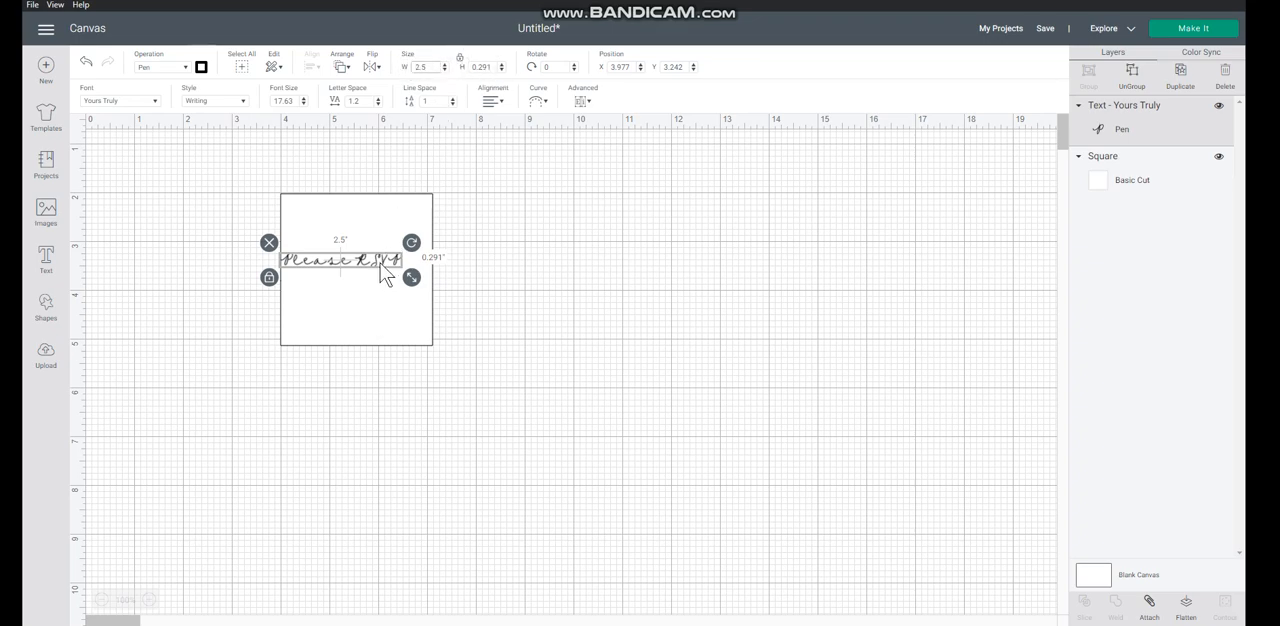
drag(384, 263, 397, 271)
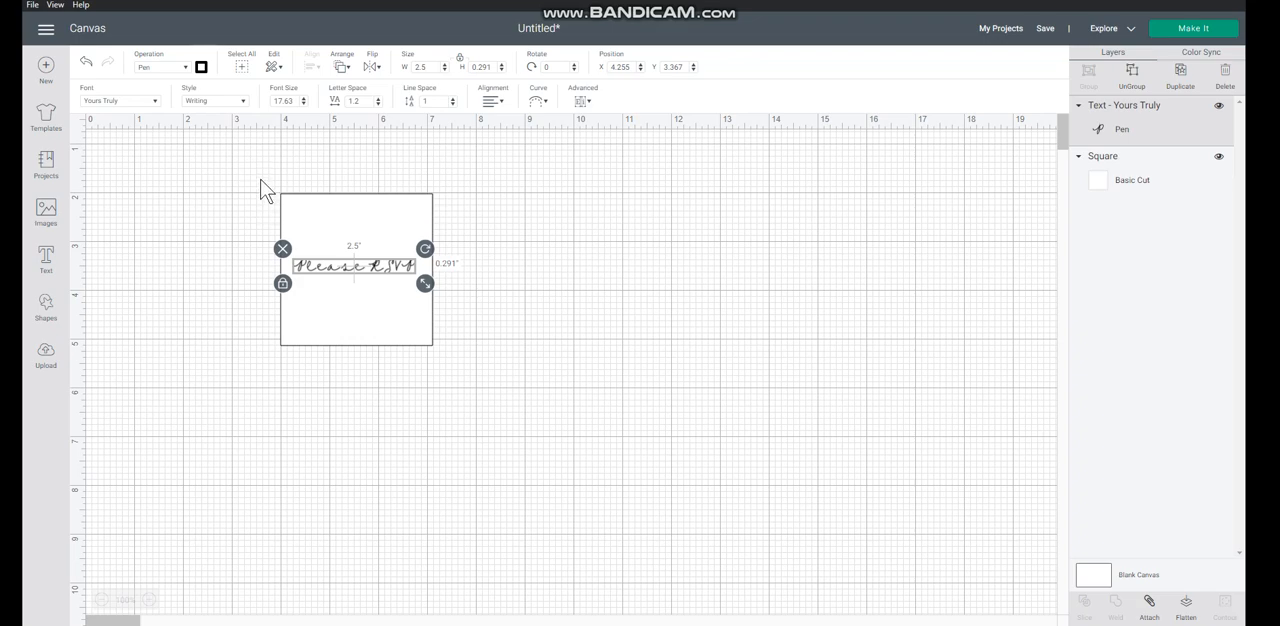
Select the text and the square together and align them with Center.
drag(260, 180, 460, 370)
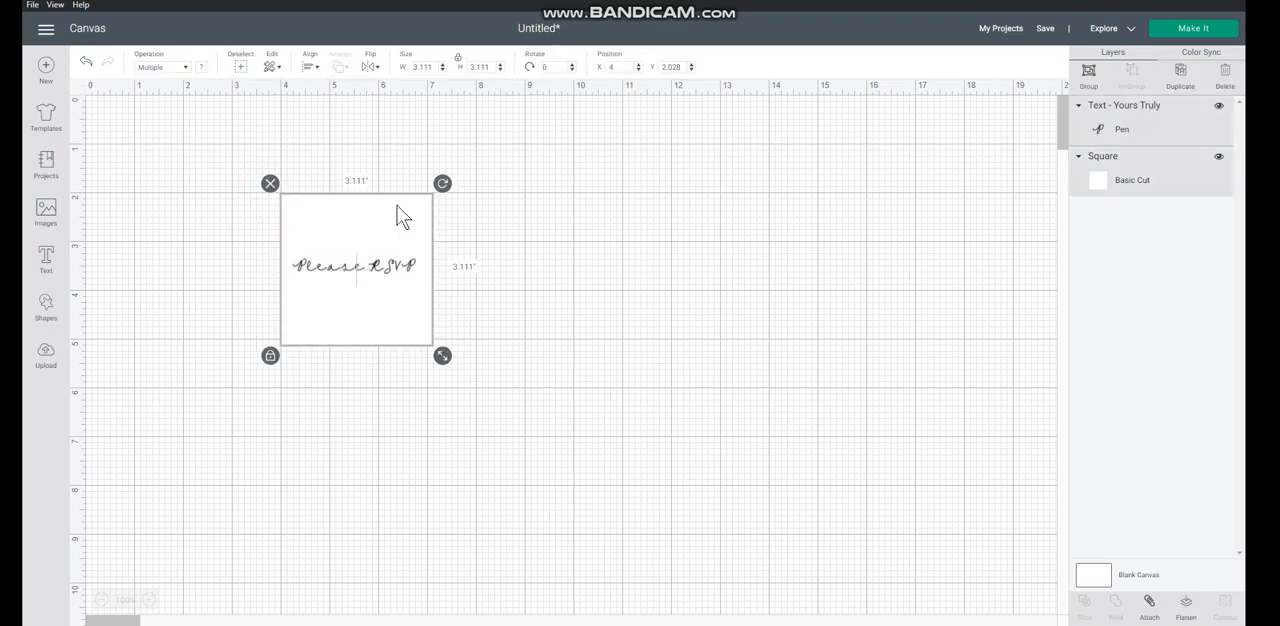
click(311, 67)
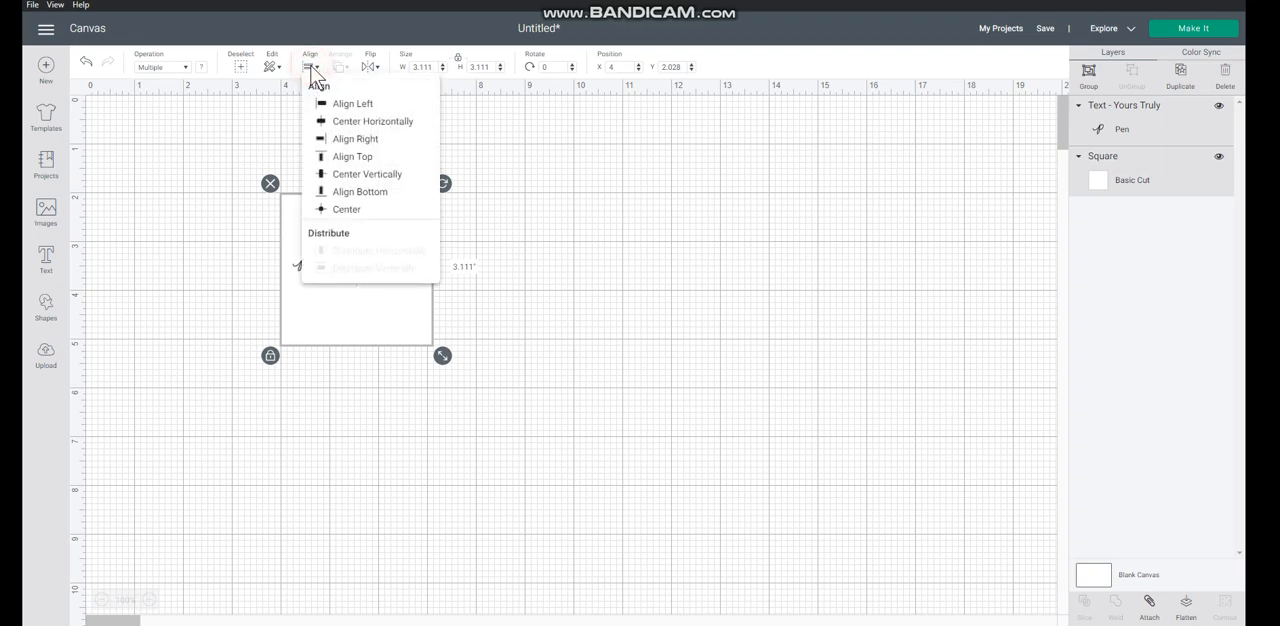
click(344, 209)
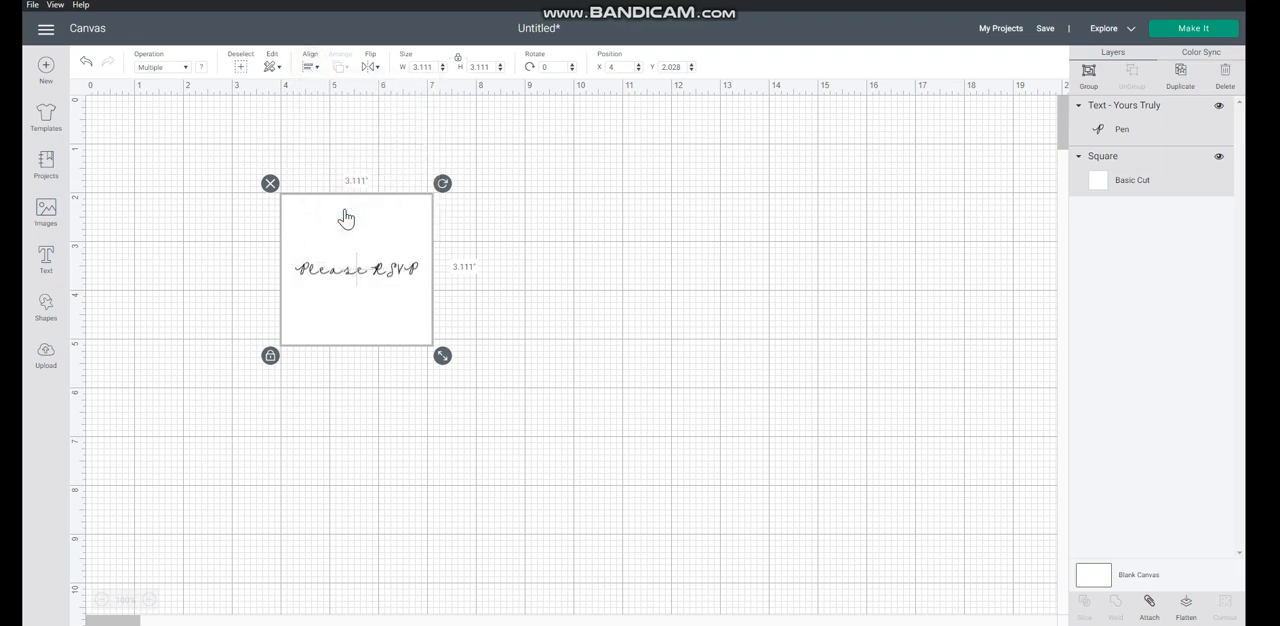
Try Align Right, Align Bottom and Align Top on the text and square, and return them to Center alignment.
click(312, 67)
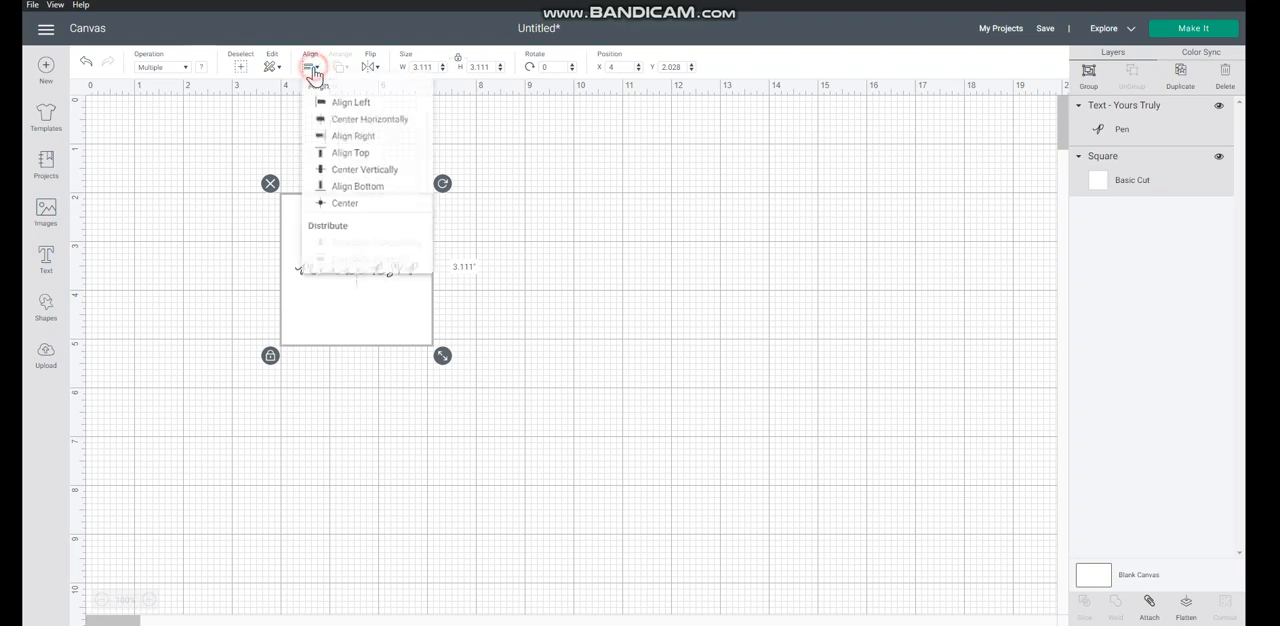
click(356, 139)
click(302, 66)
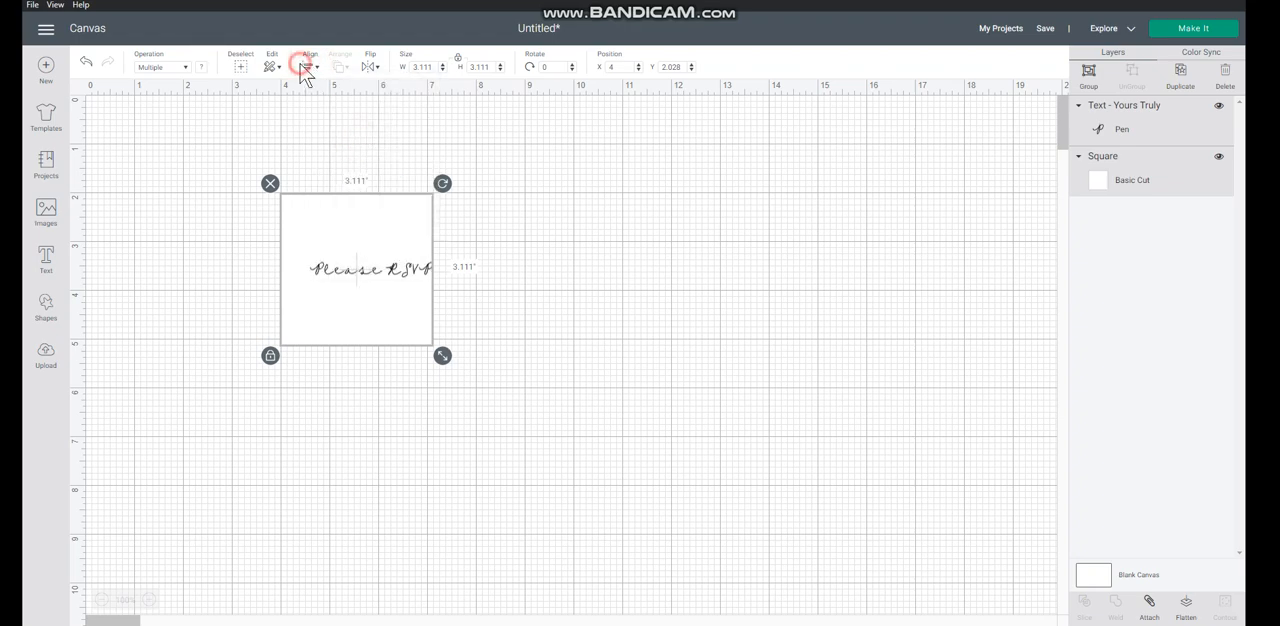
click(344, 192)
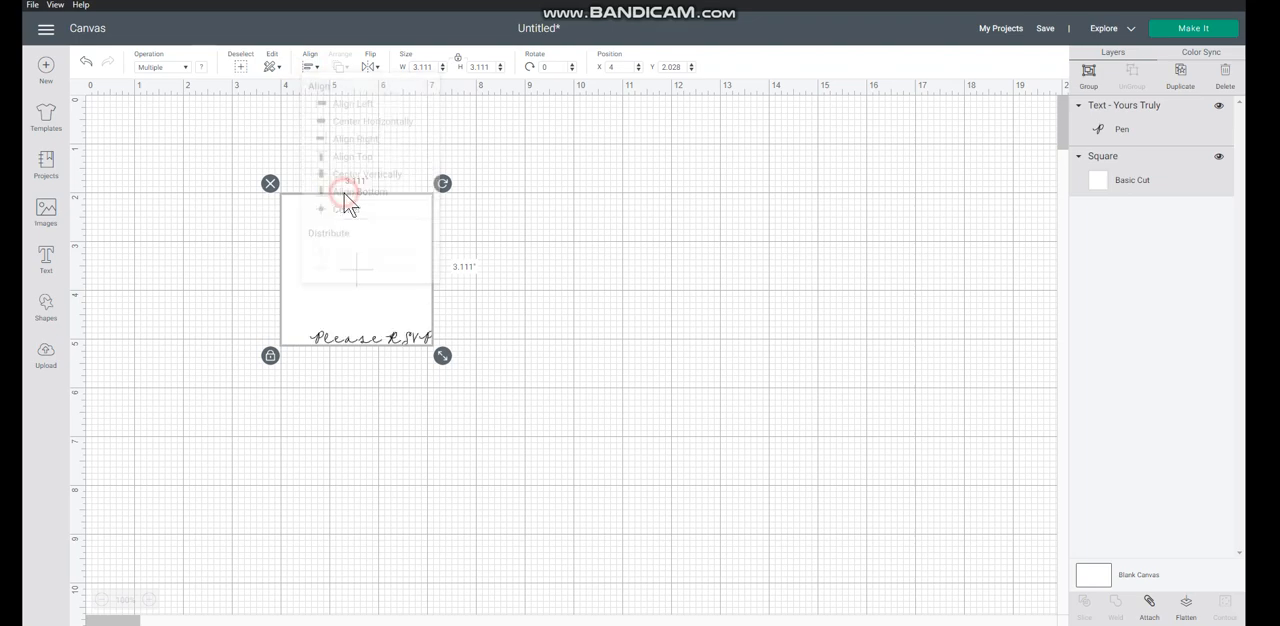
click(310, 66)
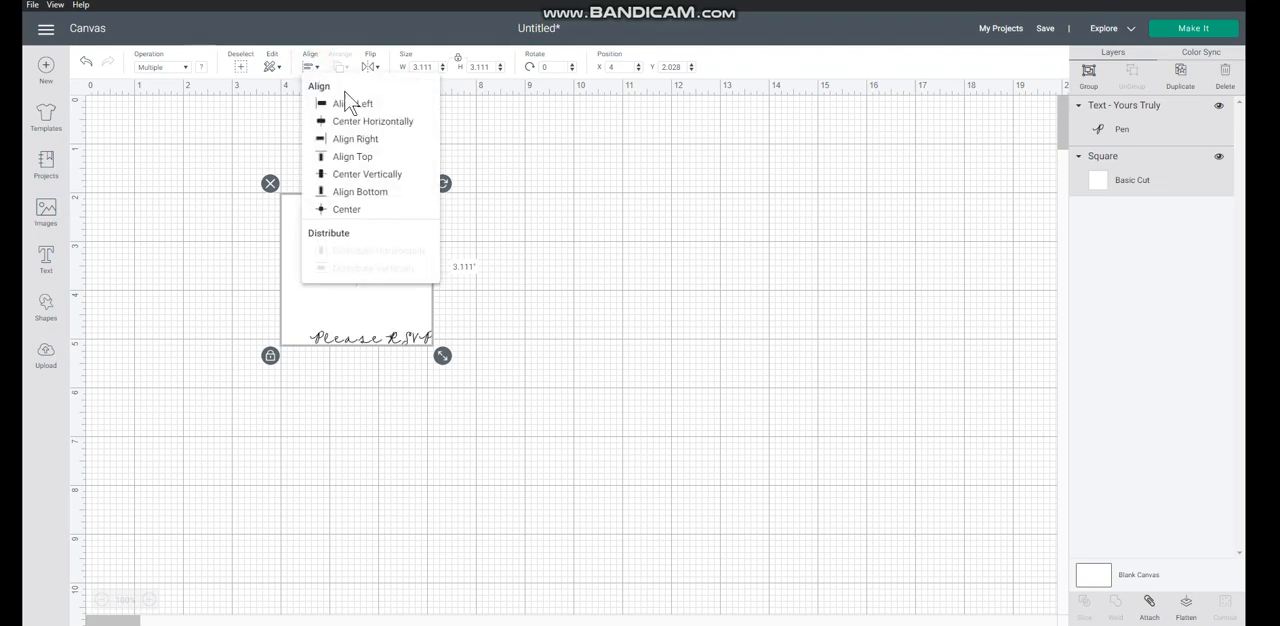
click(353, 157)
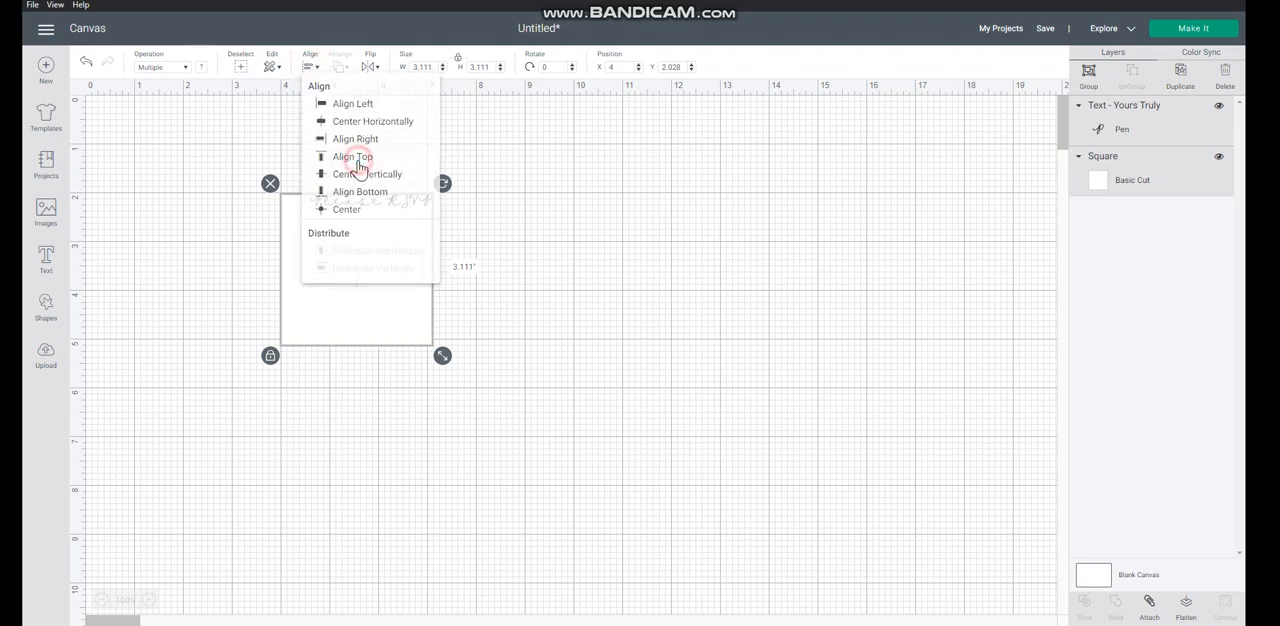
click(310, 70)
click(345, 209)
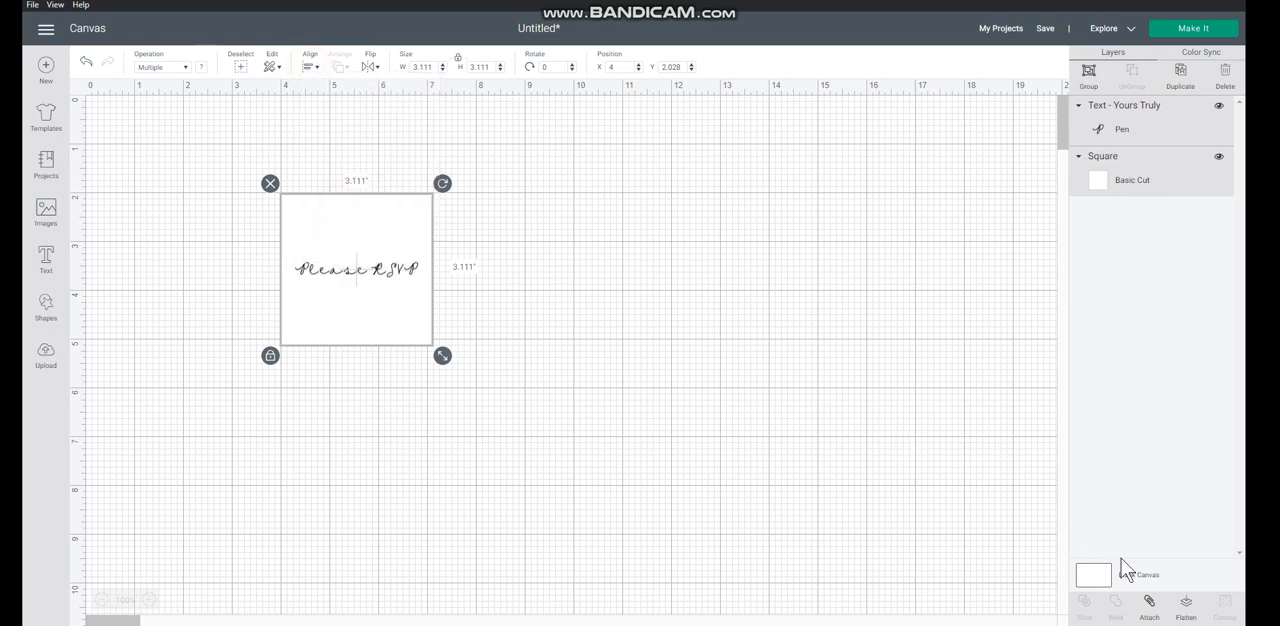
Attach the text to the square, preview the attached design on the cutting mat, and return to the canvas.
click(1148, 607)
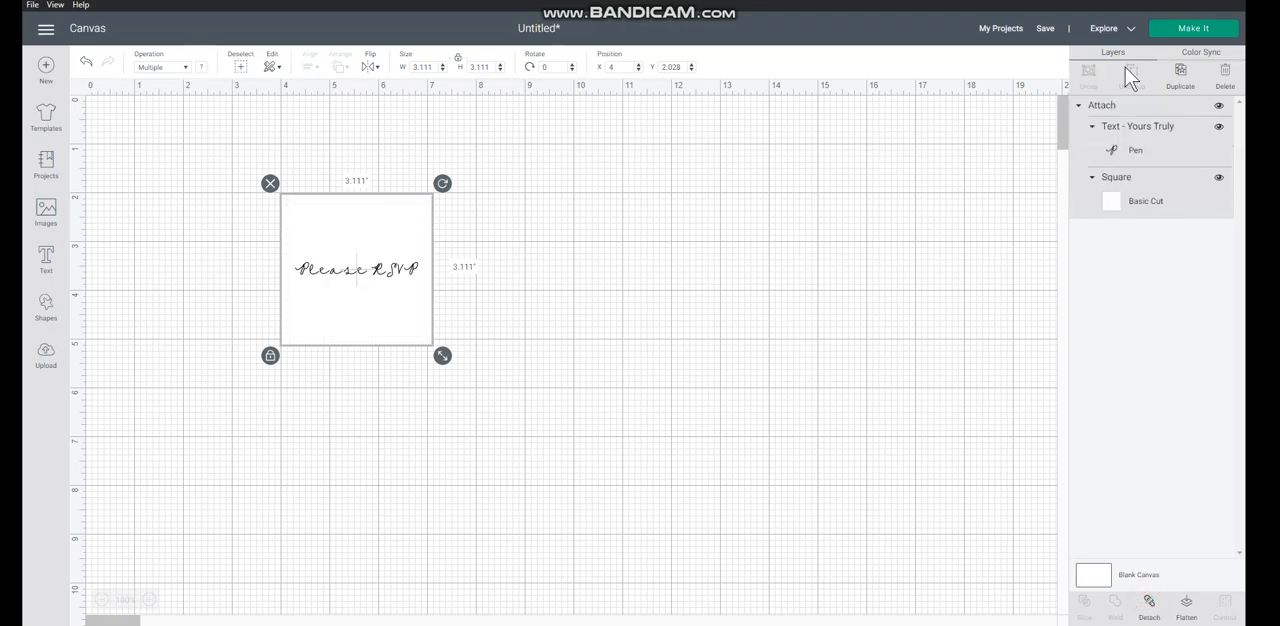
click(1165, 30)
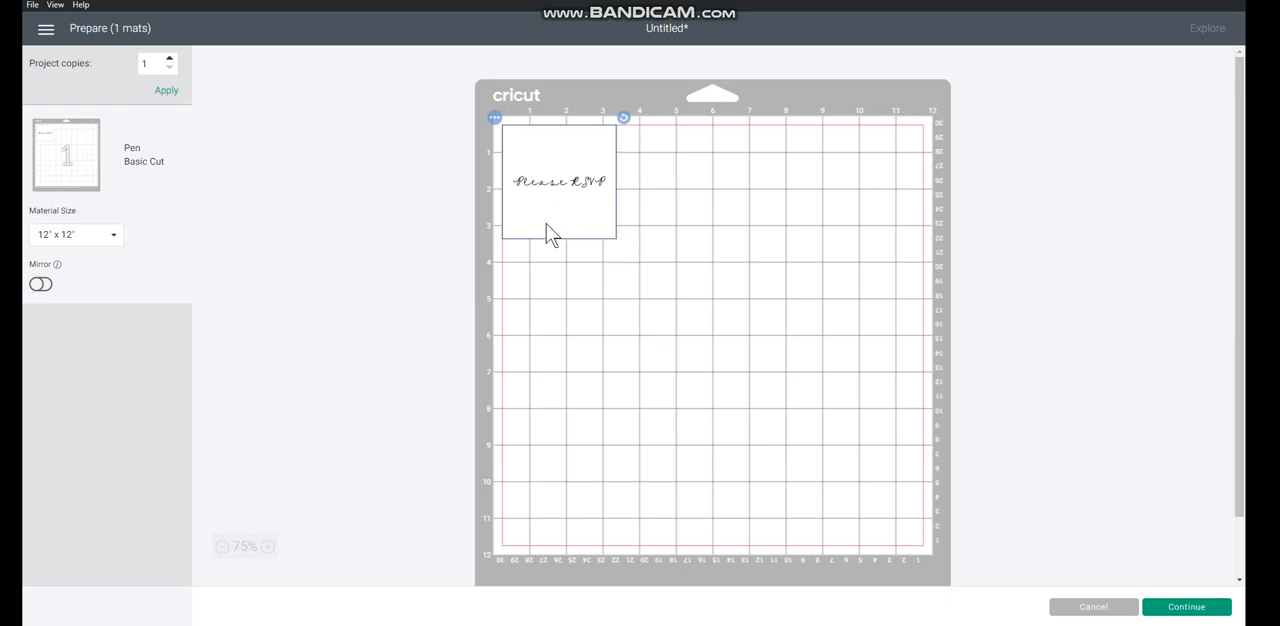
click(1100, 612)
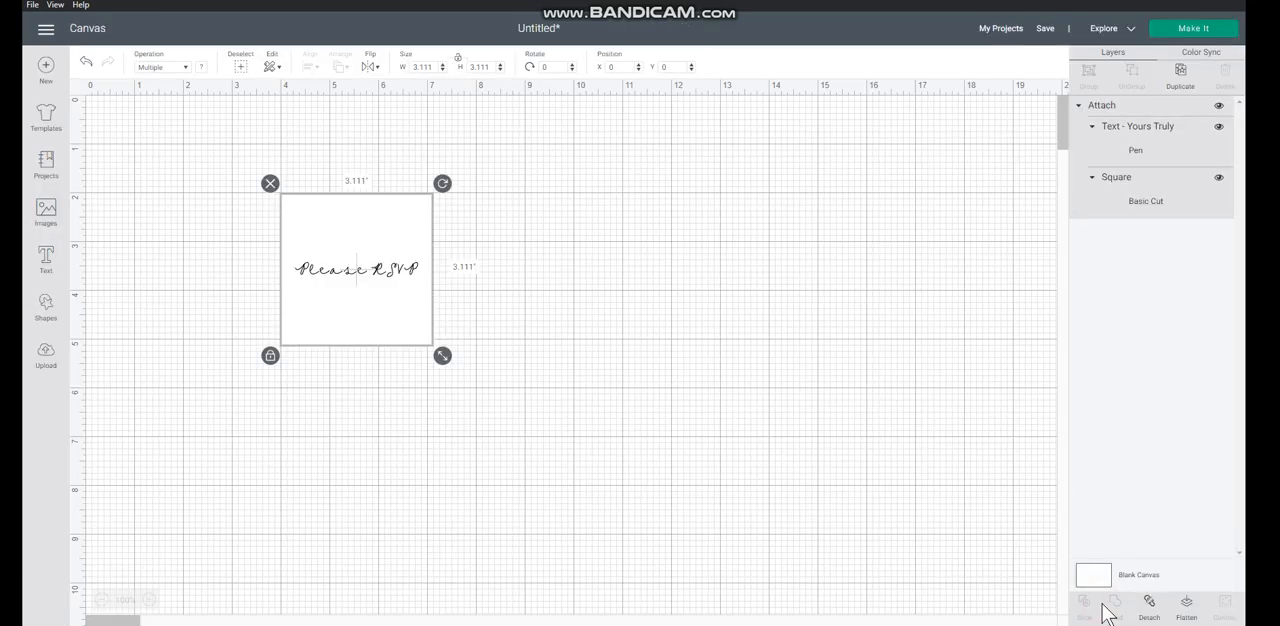
Detach the text from the square.
drag(228, 155, 484, 368)
click(1149, 603)
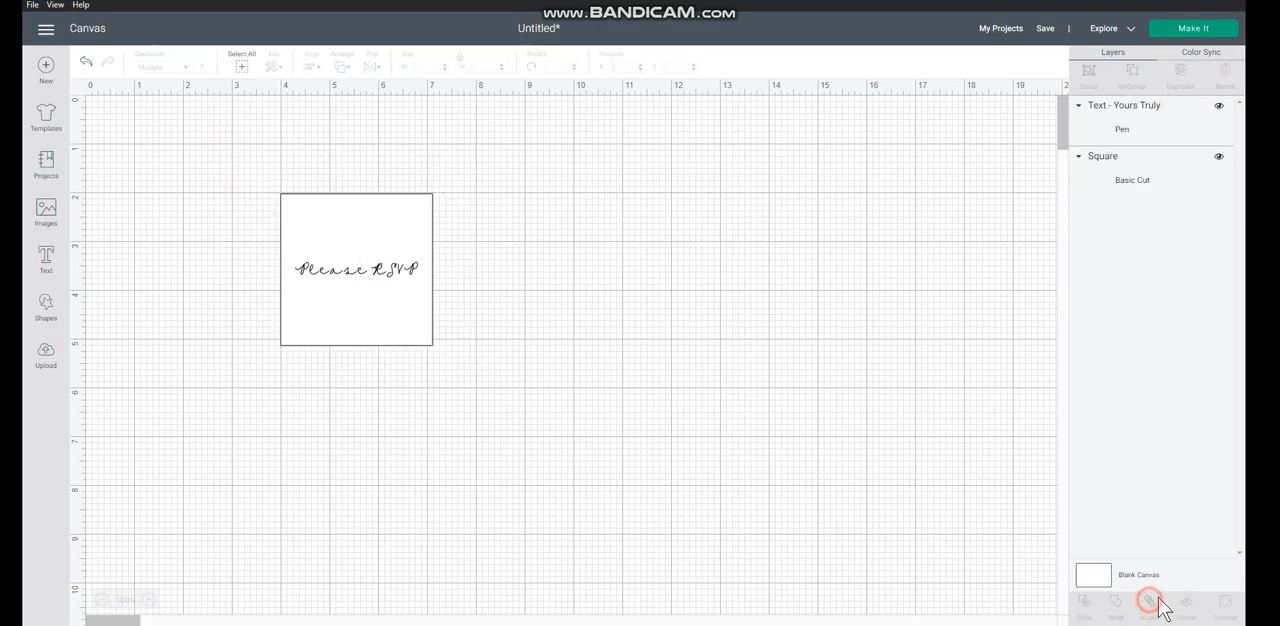
Send the unattached design to mat preparation and check the Basic Cut mat and the Pen mat.
click(1190, 33)
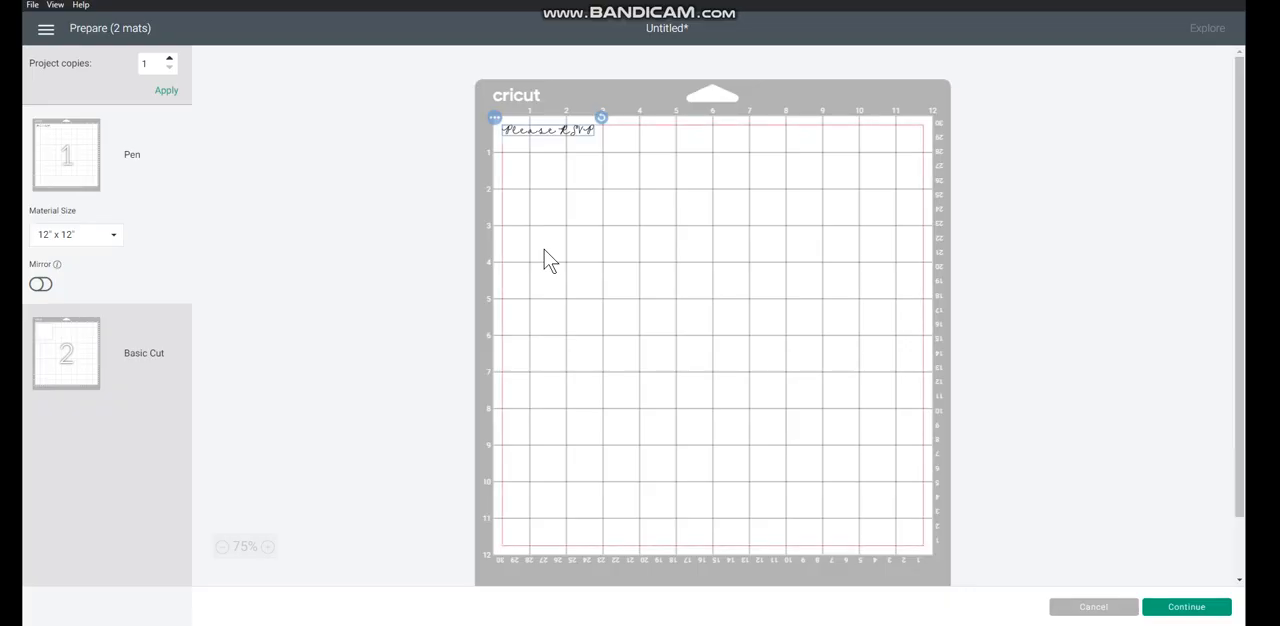
click(84, 345)
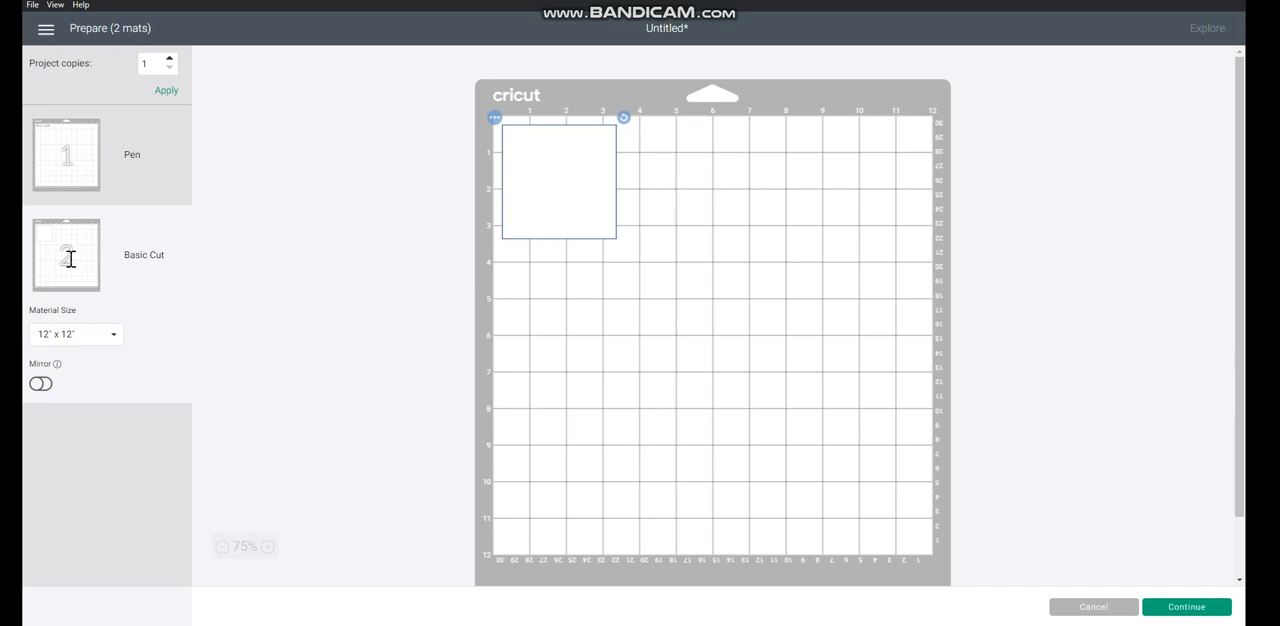
click(72, 152)
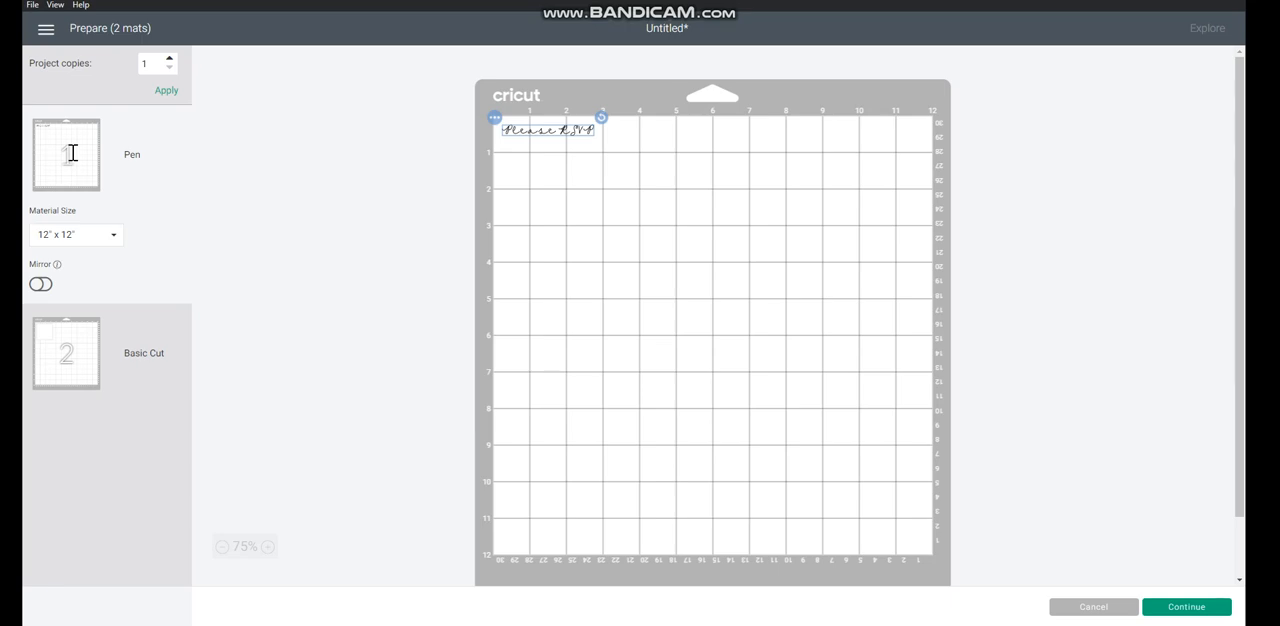
Move the square from the Basic Cut mat to the Pen mat, and position the text in the middle of the square.
click(66, 352)
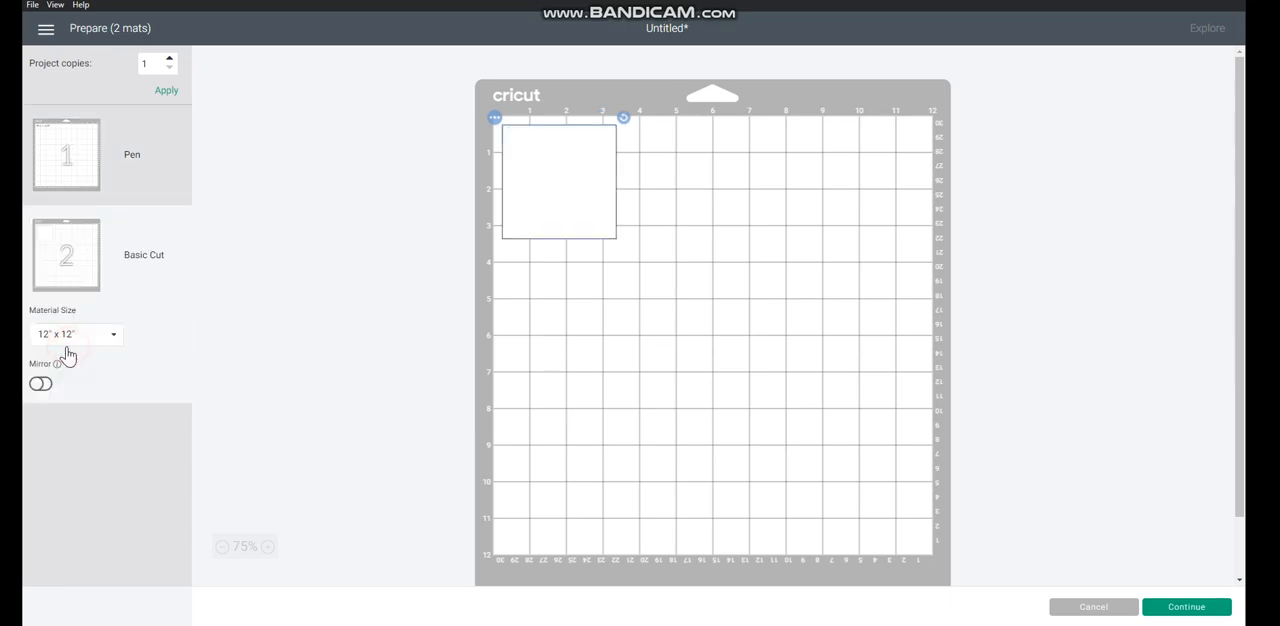
click(494, 118)
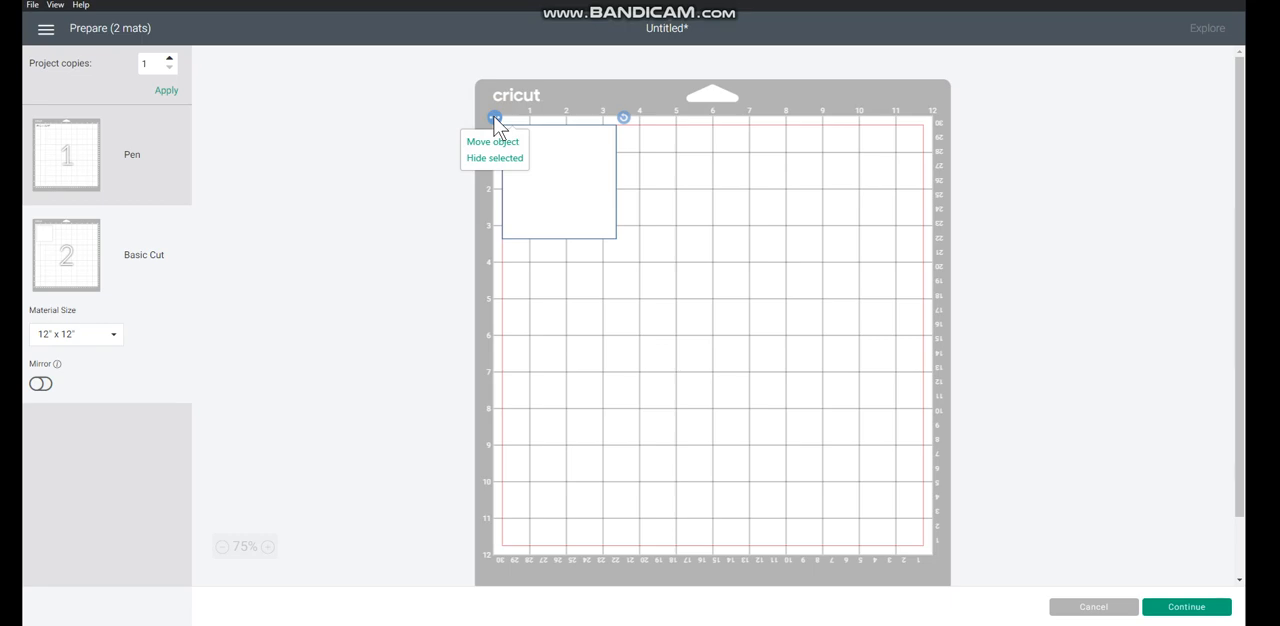
click(492, 142)
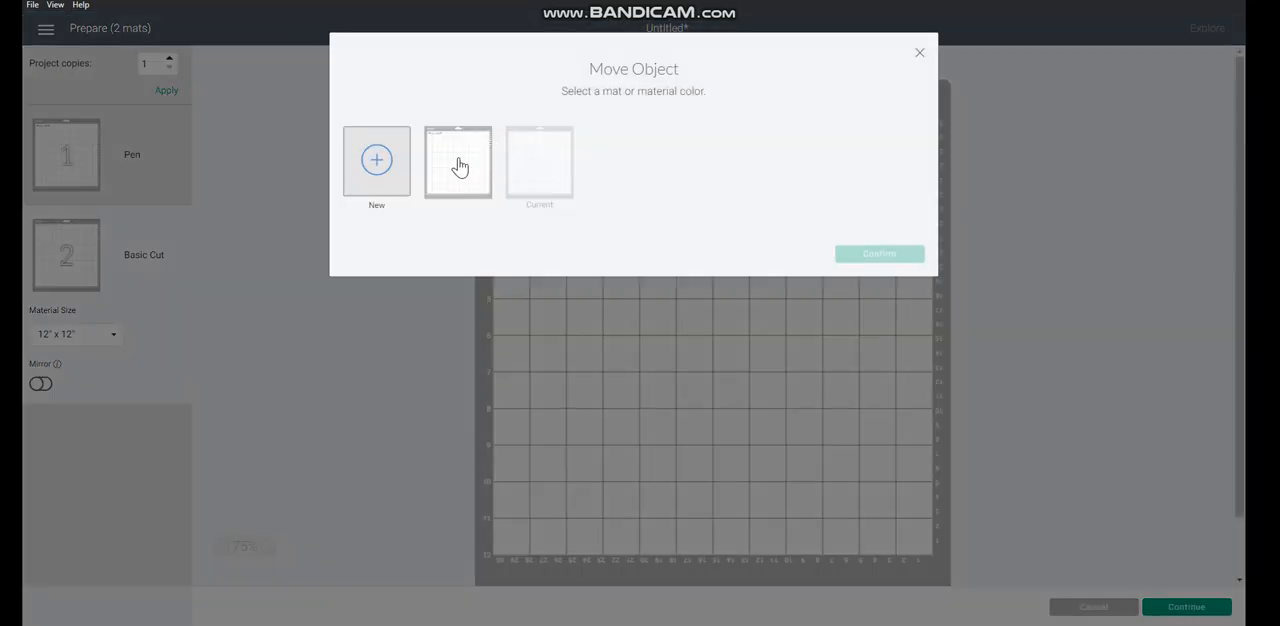
click(452, 160)
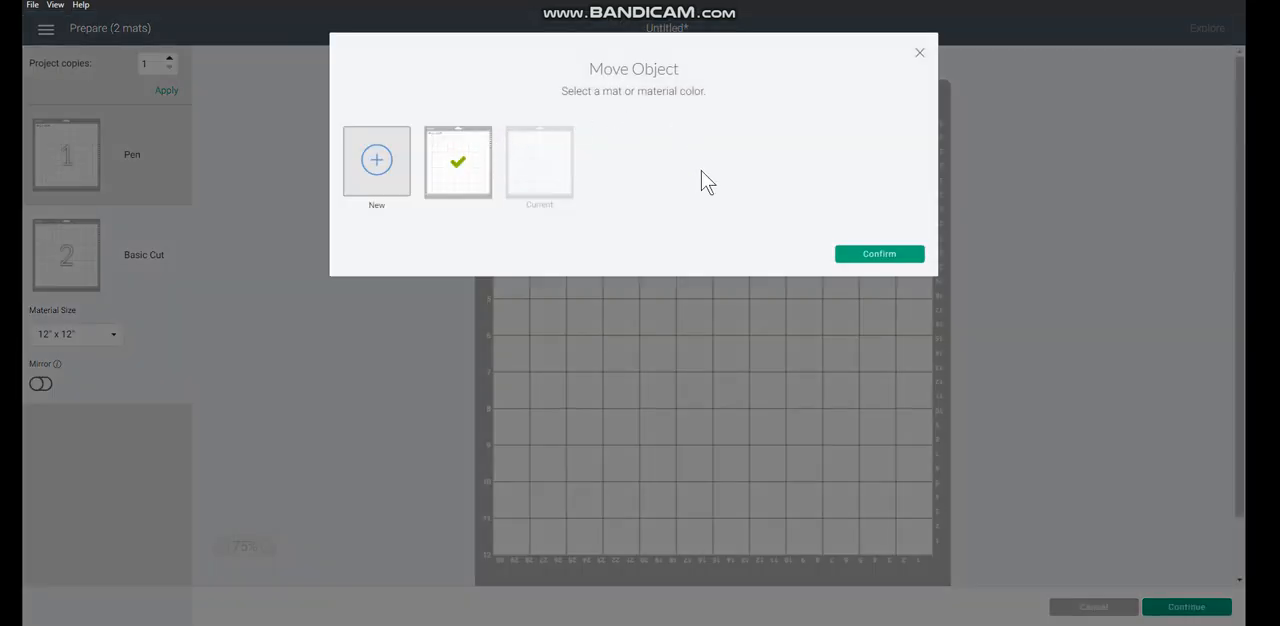
click(857, 256)
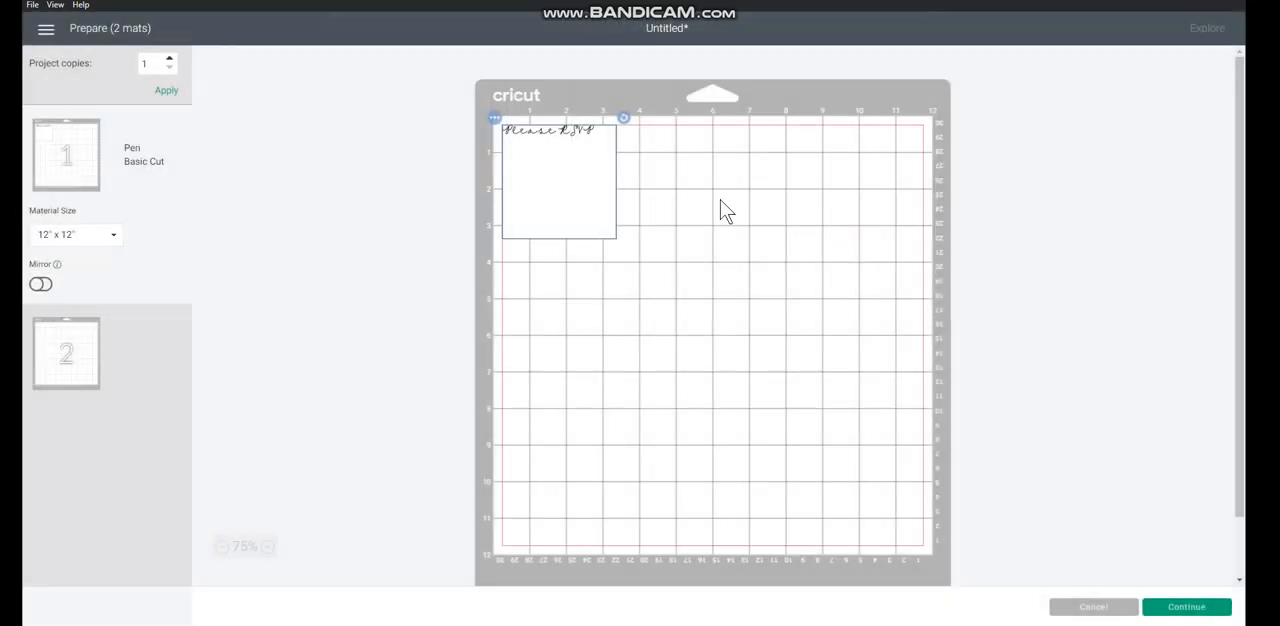
click(564, 133)
drag(567, 142, 577, 186)
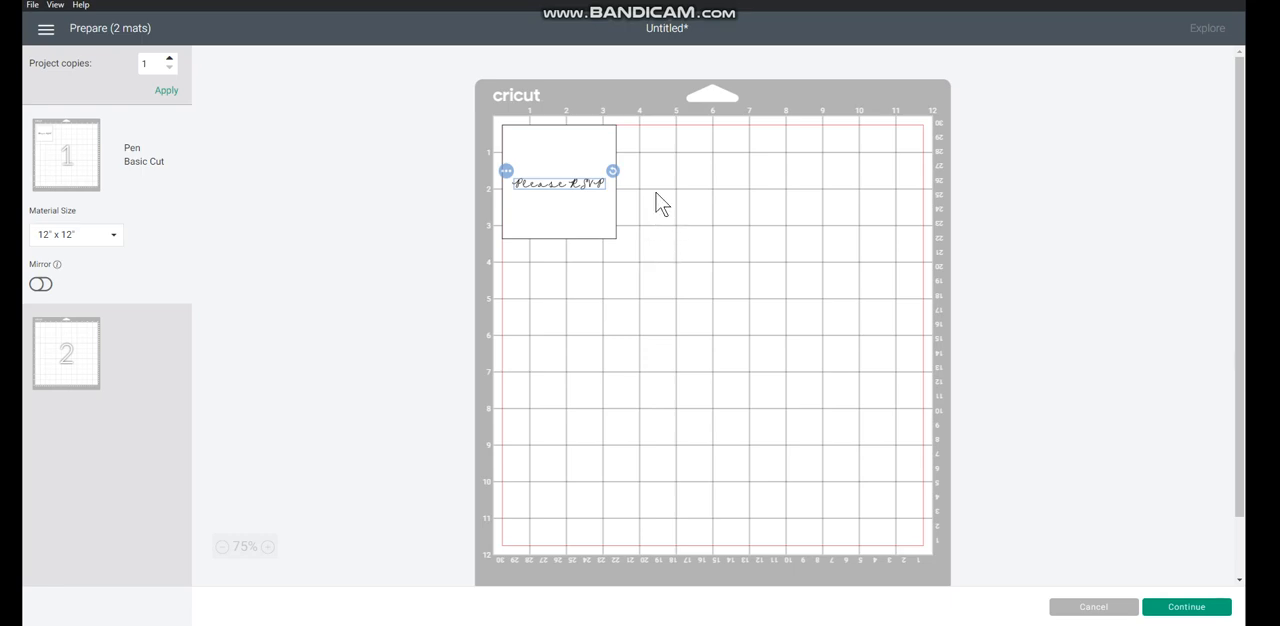
Hide the square on the first mat, and cancel the mat preparation to return to the canvas.
click(587, 151)
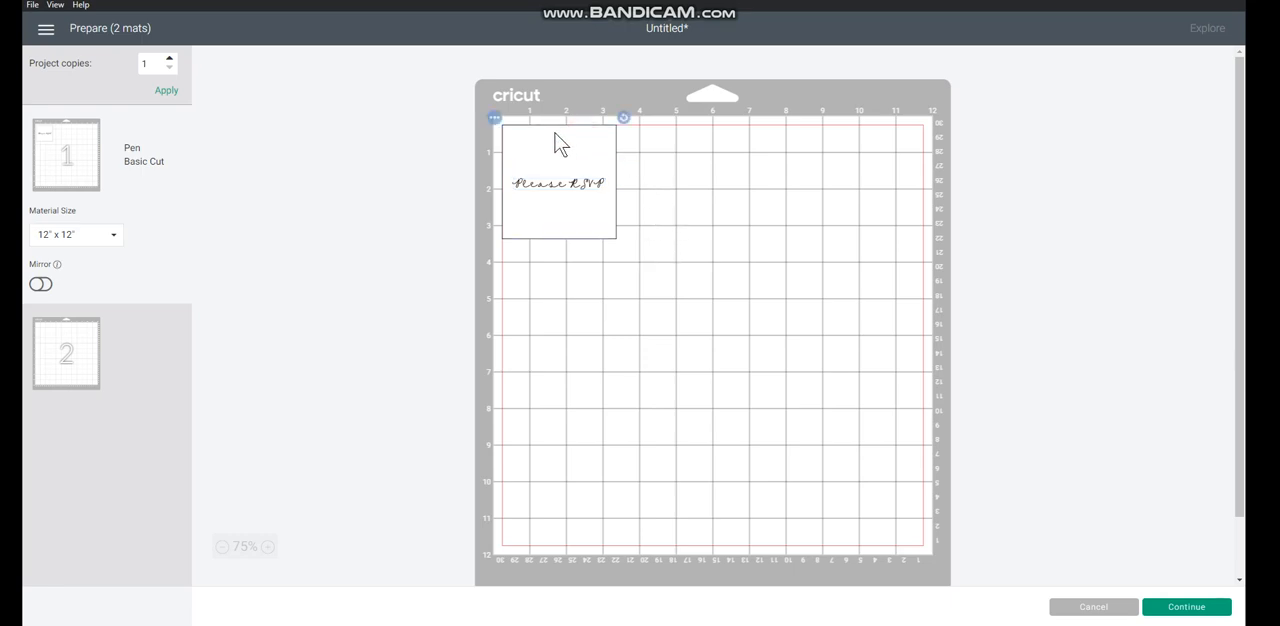
click(495, 119)
click(492, 158)
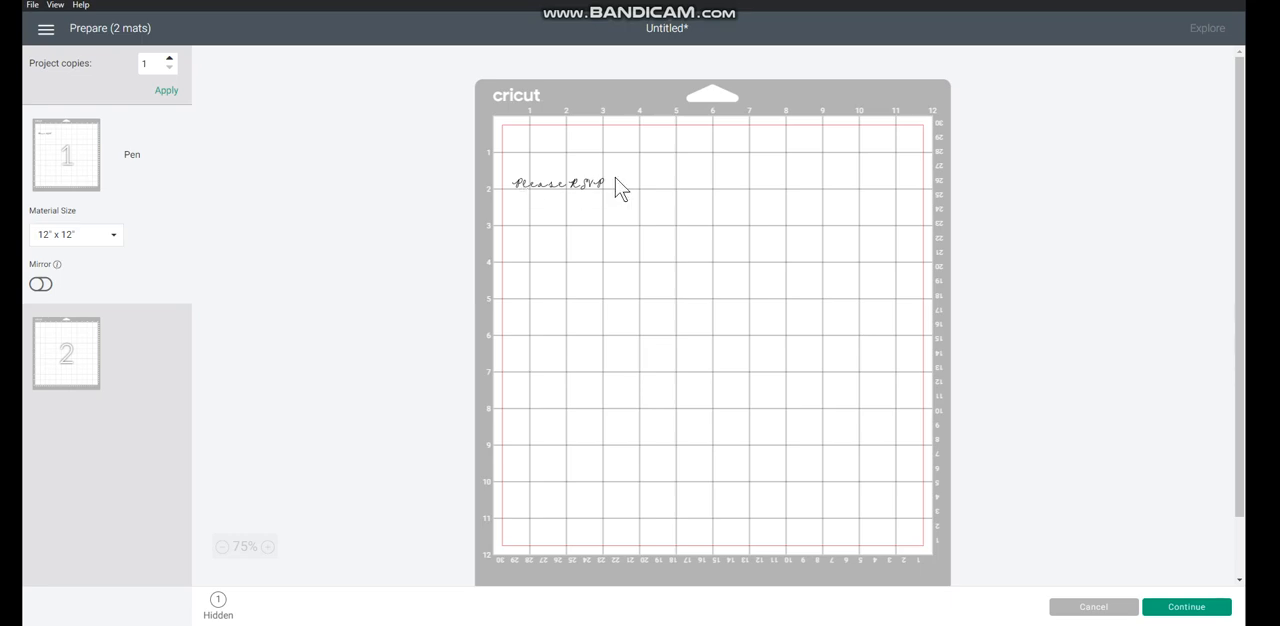
click(1094, 607)
Examine the operation choices for the "Please RSVP" text, including the Foil options, and choose Pen.
click(342, 270)
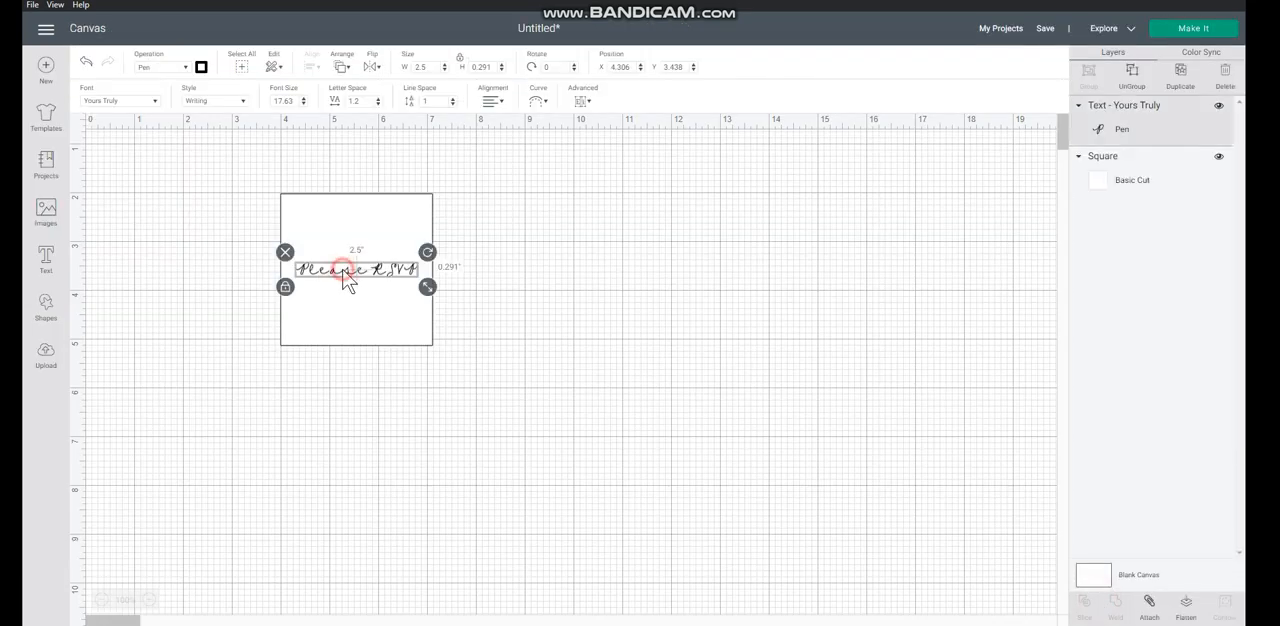
click(187, 70)
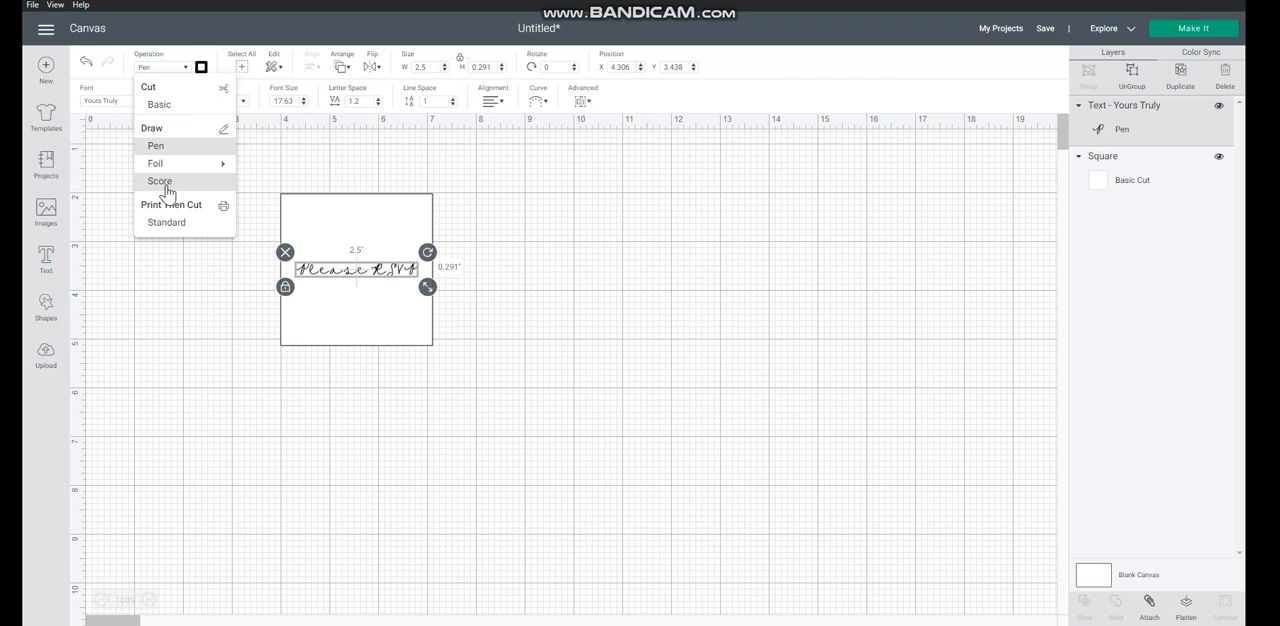
mouse_move(159, 176)
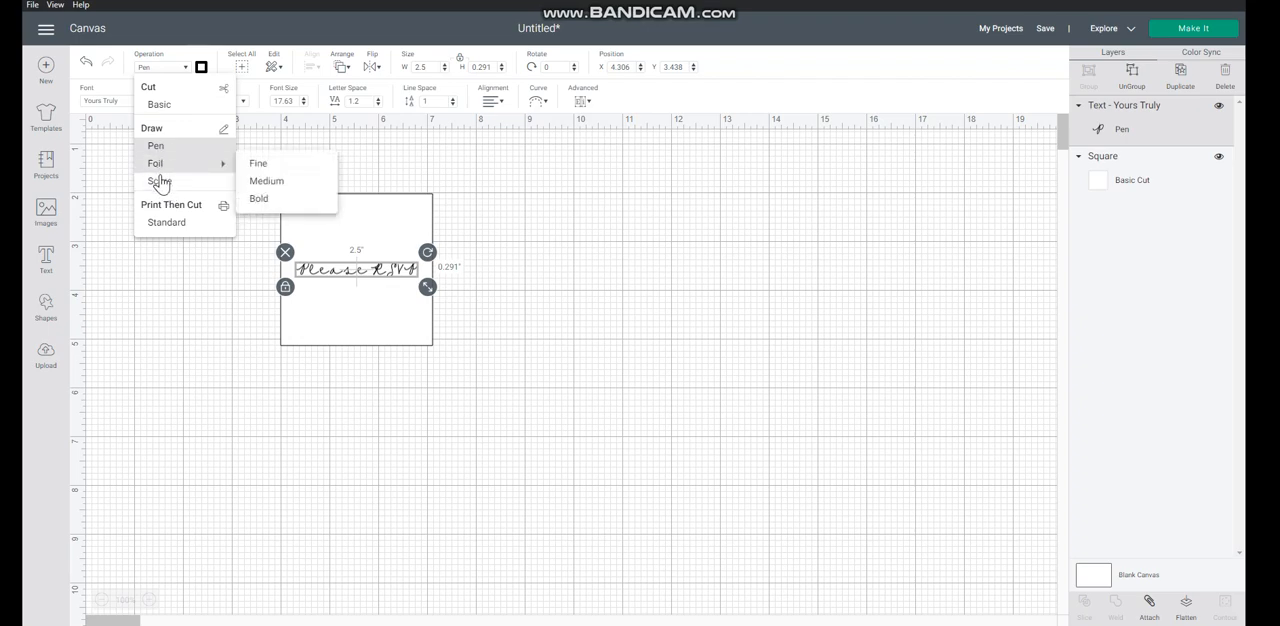
click(160, 143)
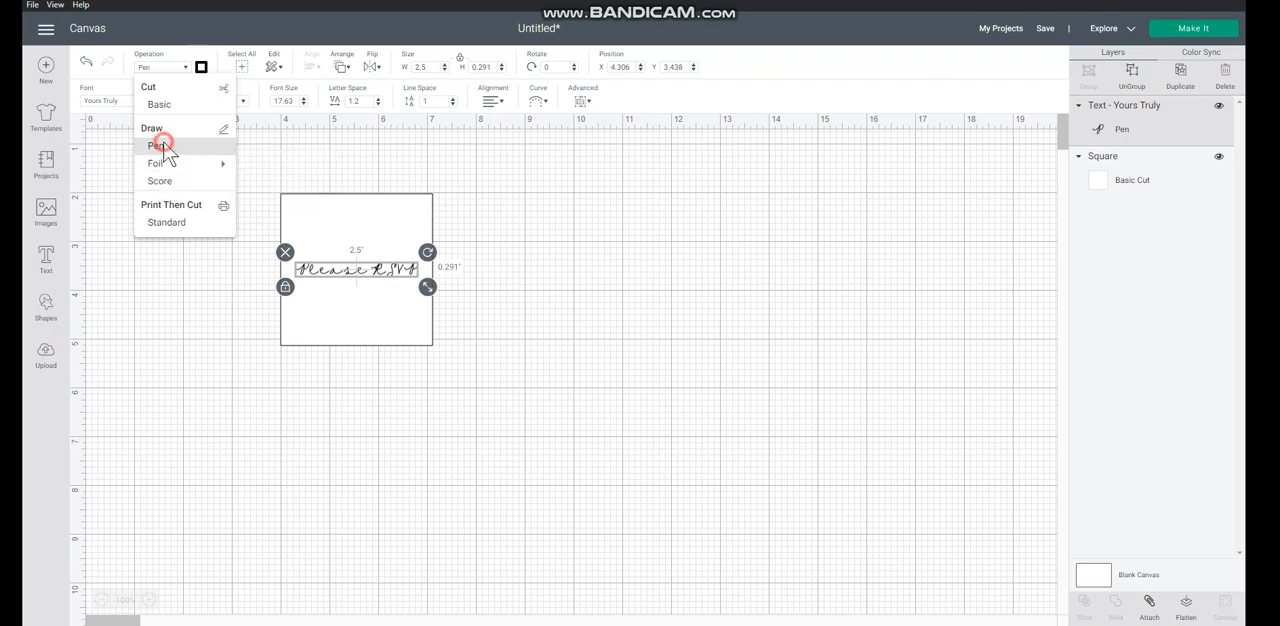